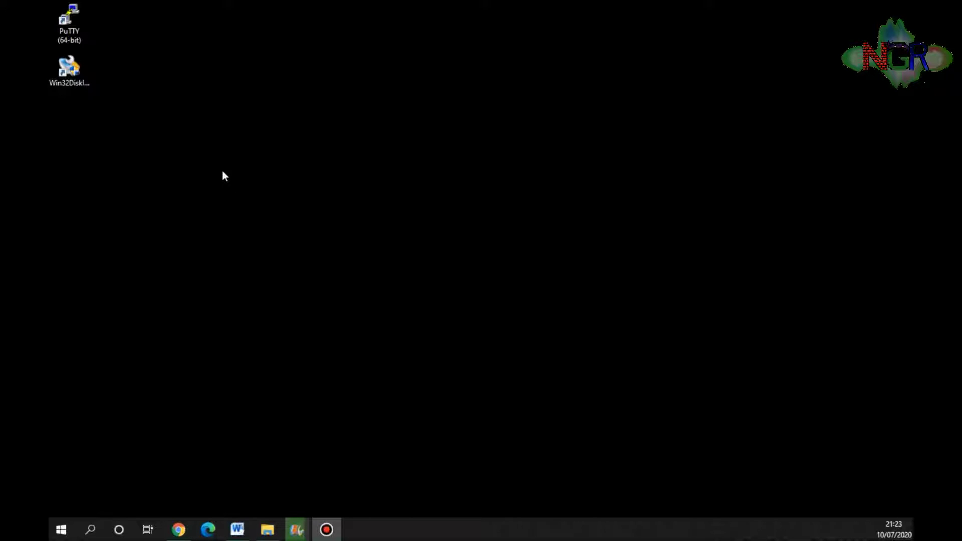
- Launch PuTTY and open an SSH connection to host 192.168.0.129
left_click(75, 68)
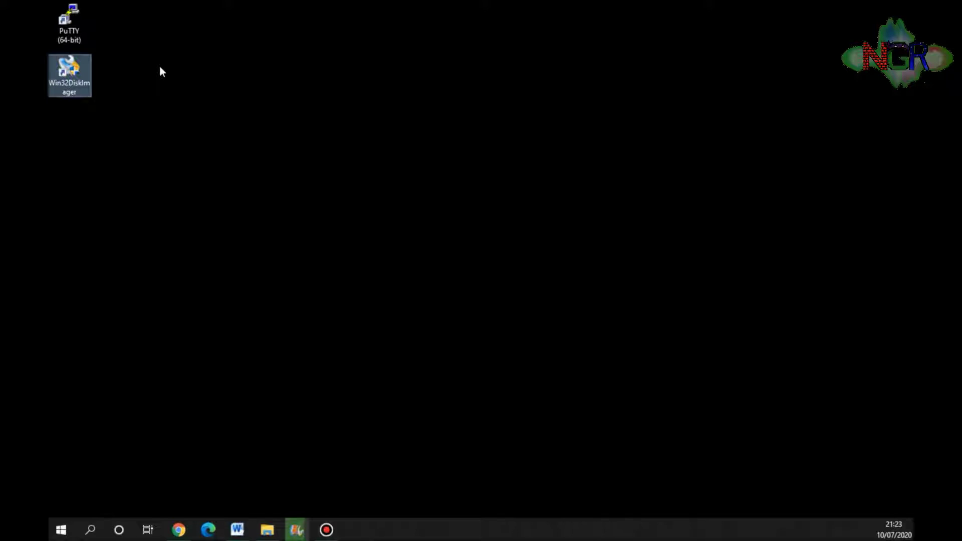
double_click(81, 27)
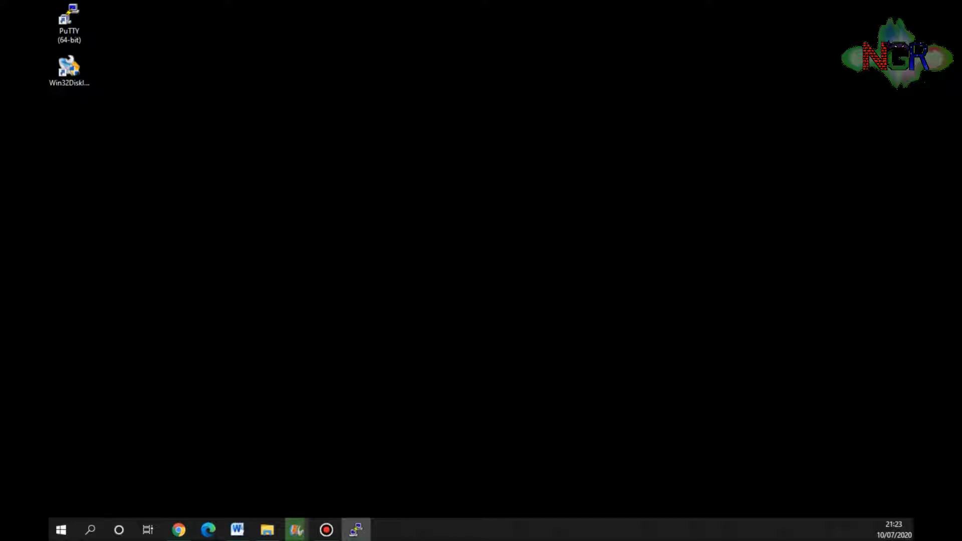
left_click_drag(486, 6, 480, 98)
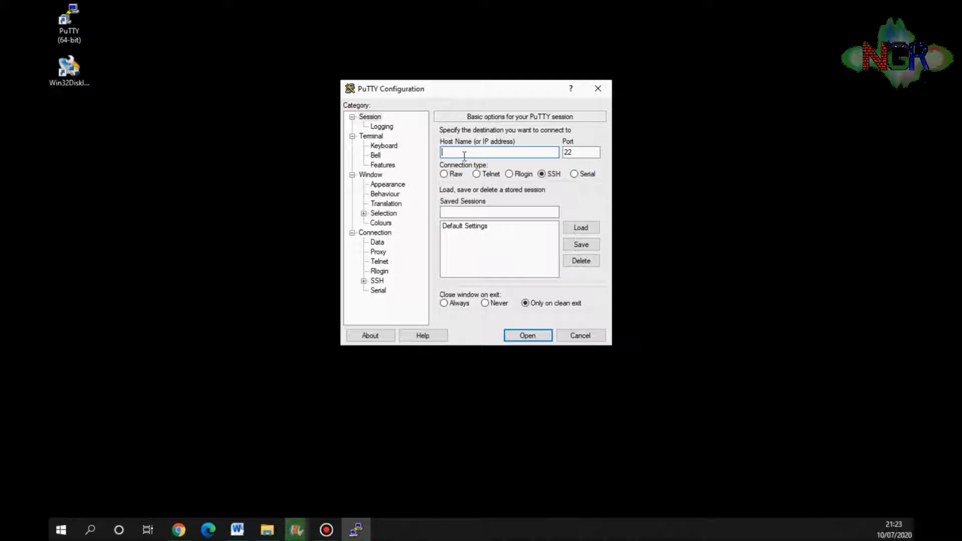
type("192.168.0.129")
key("Return")
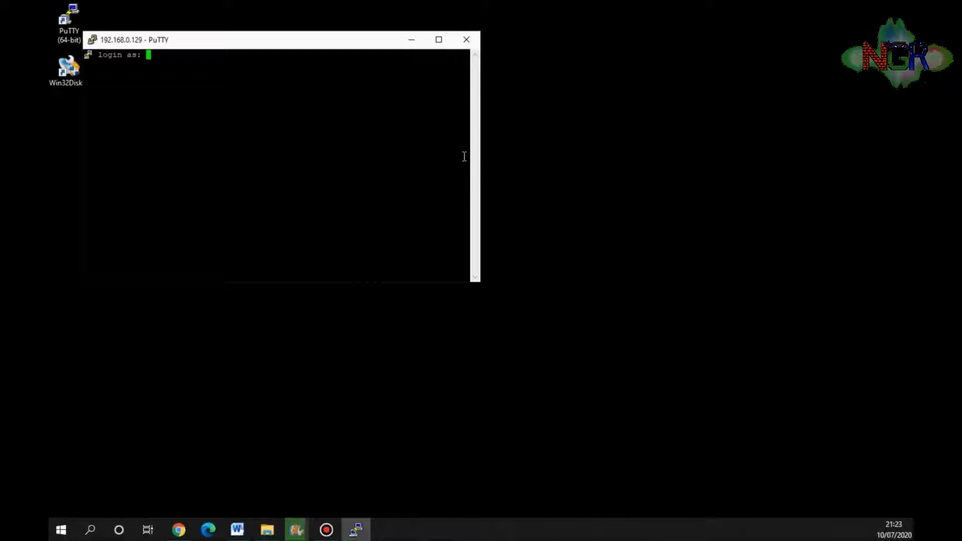
- Log in as the default pi user with its password
type("pi")
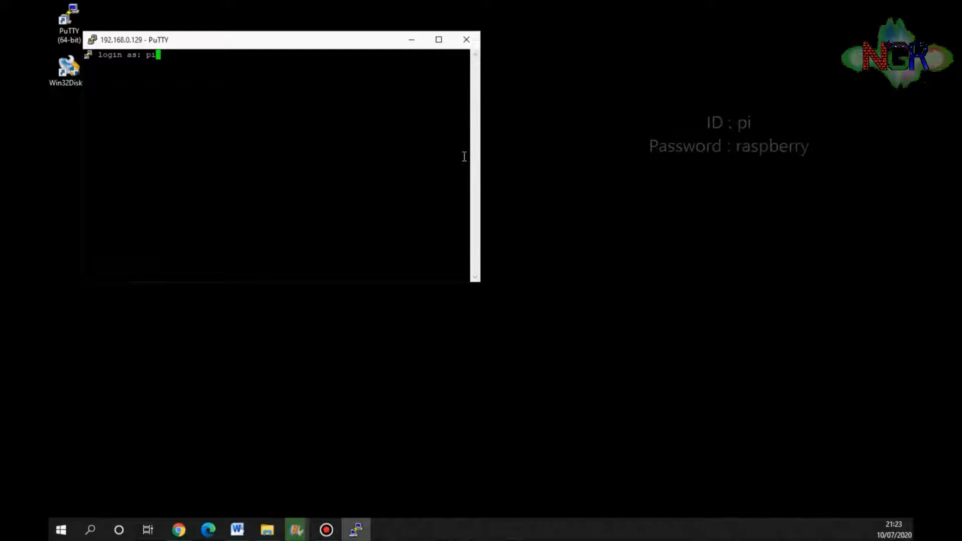
key("Return")
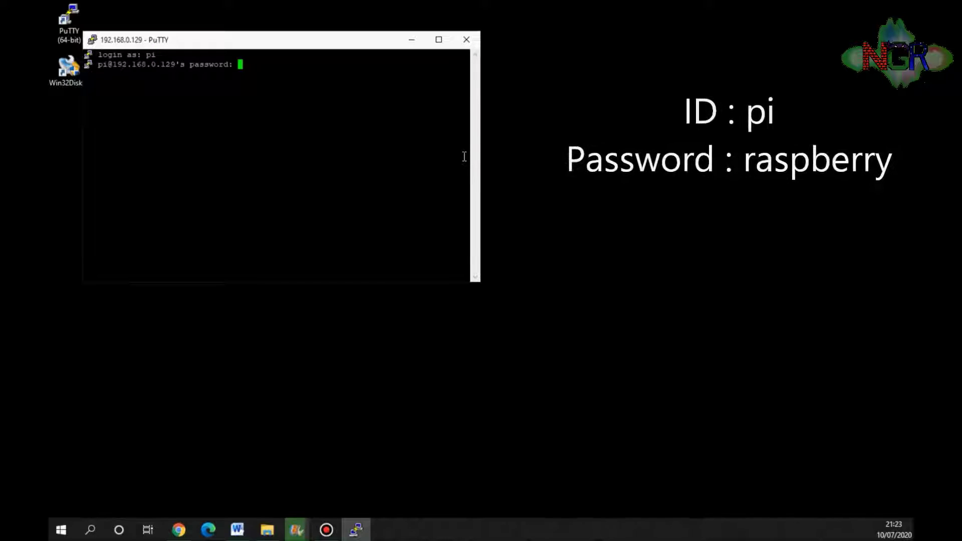
type("raspberry")
key("Return")
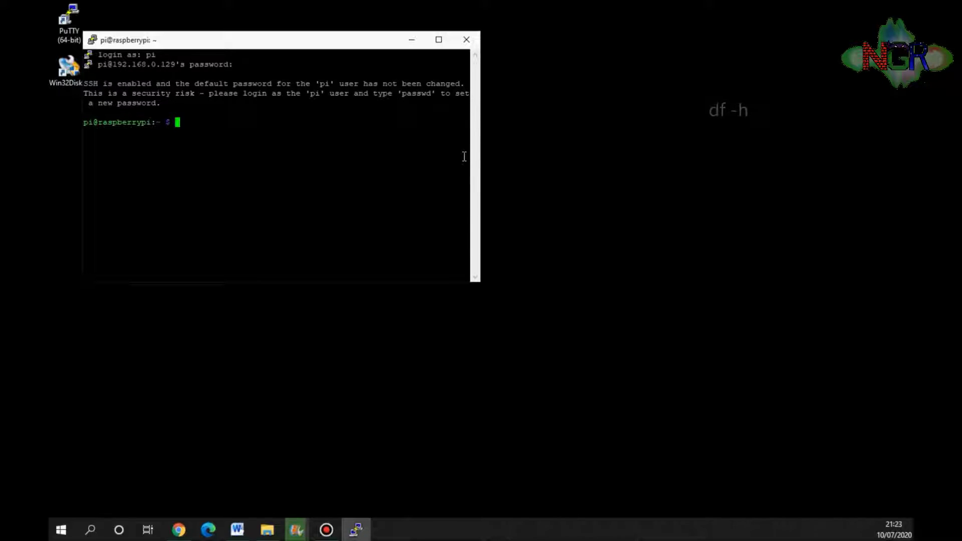
- Run df -h and highlight /dev/root's 15G size and 7.8G used values
type("df -h")
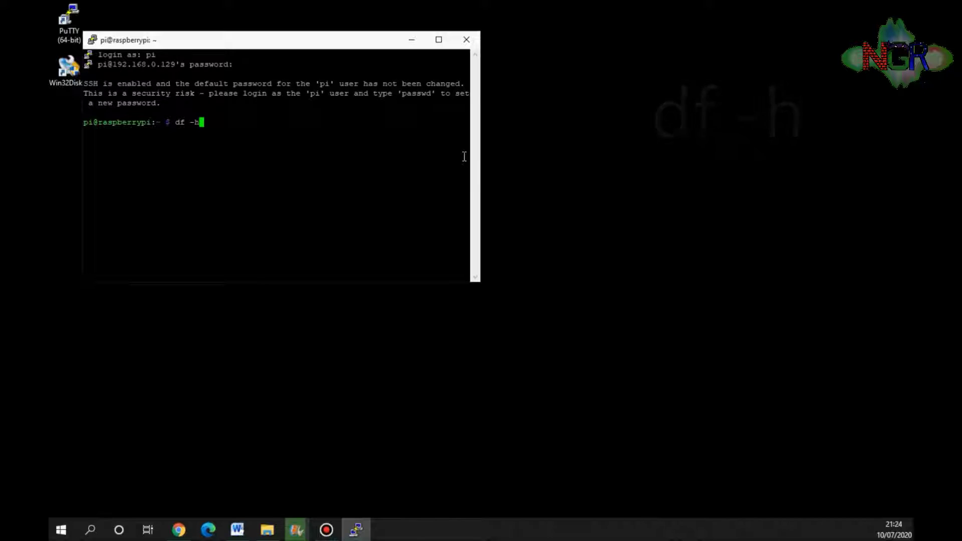
key("Return")
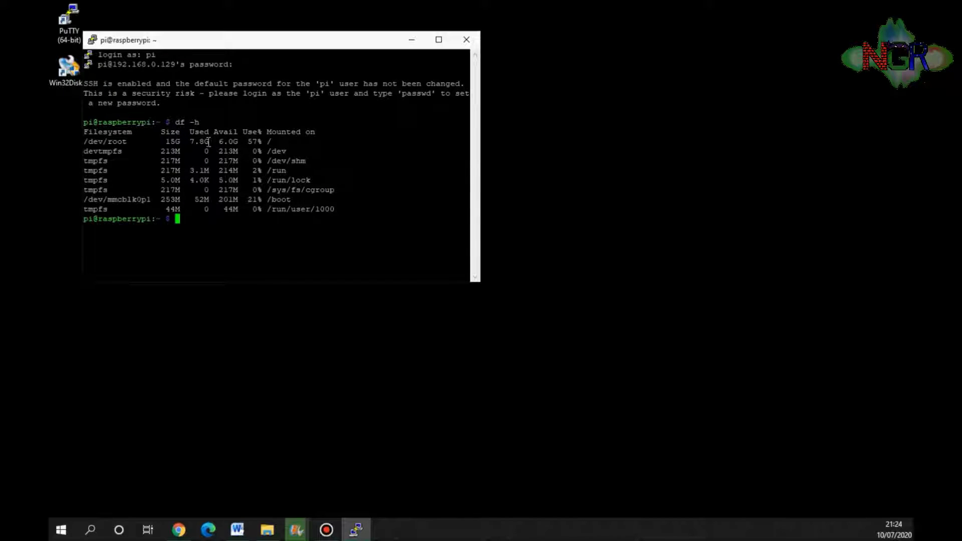
left_click_drag(161, 141, 181, 142)
left_click_drag(185, 141, 238, 142)
left_click(282, 219)
left_click_drag(165, 142, 262, 142)
left_click(221, 143)
left_click(285, 244)
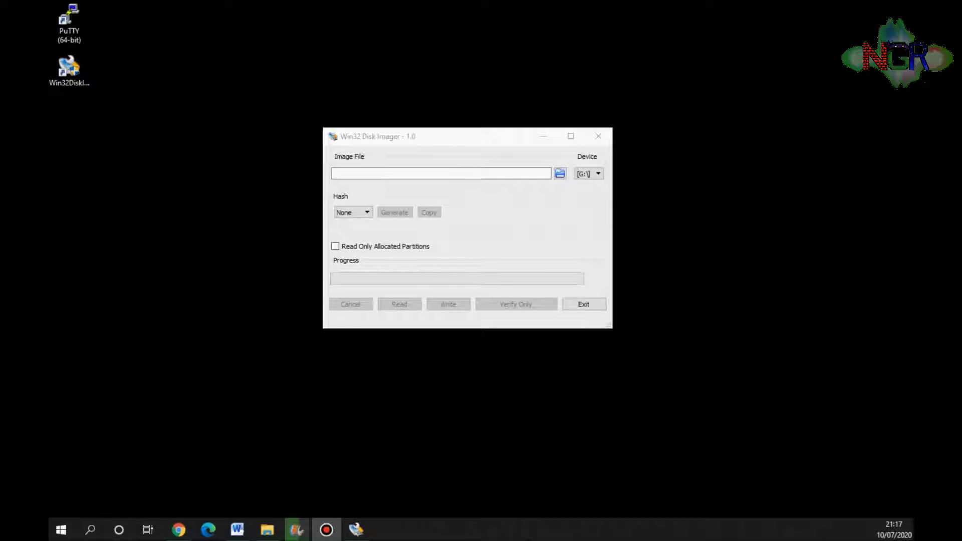
- In Win32 Disk Imager, pick H:\ from the Device dropdown as the target drive
left_click(355, 153)
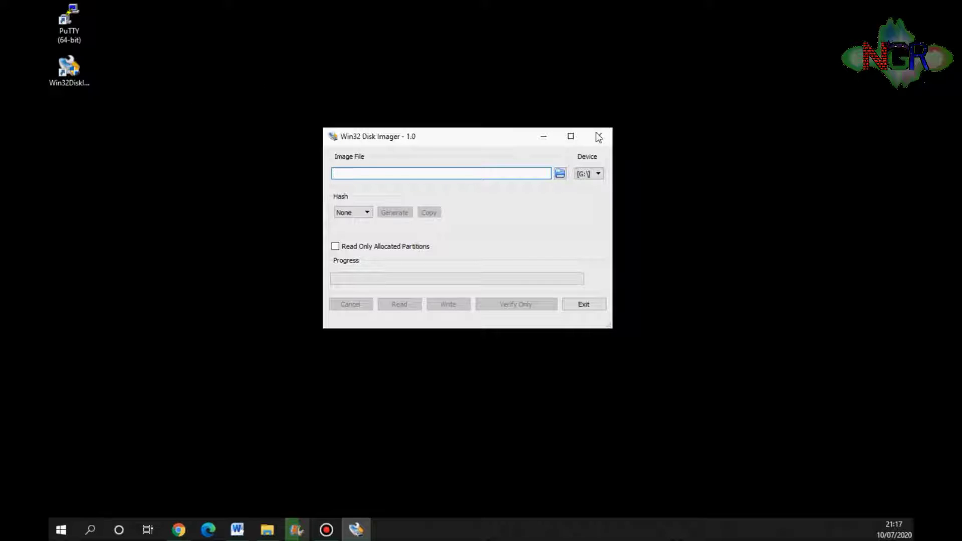
left_click(589, 174)
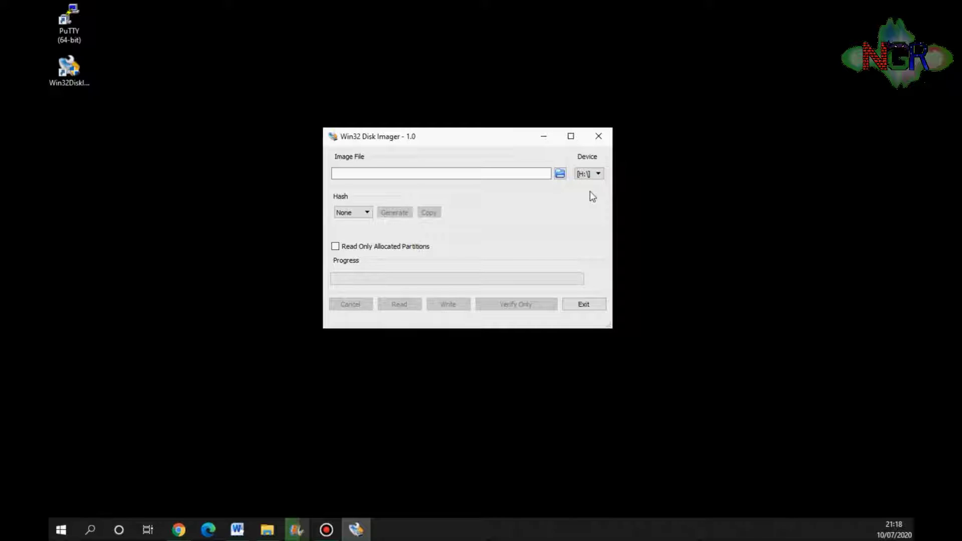
- Set the image file to a new file named marqueeimage1 on the Desktop
left_click(561, 173)
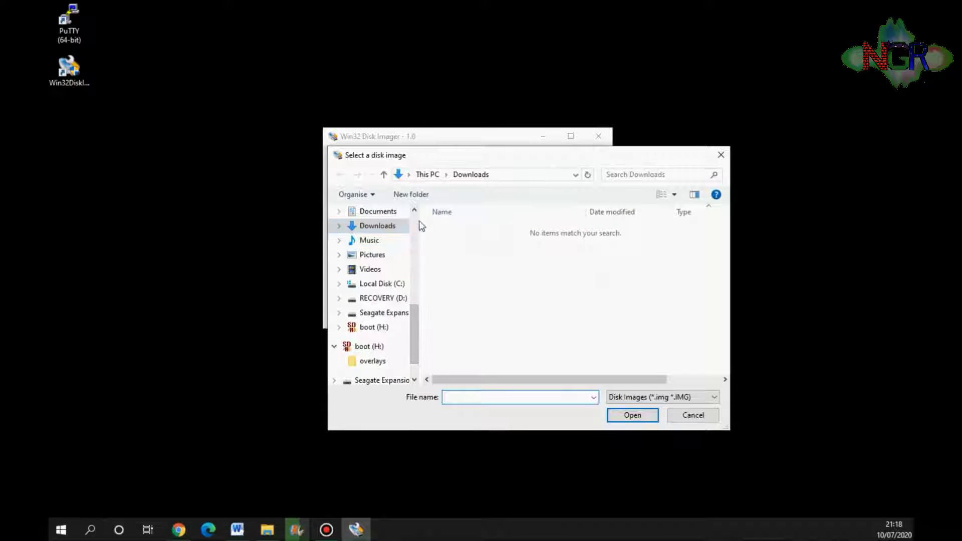
scroll(413, 224, "up", 5)
left_click(373, 250)
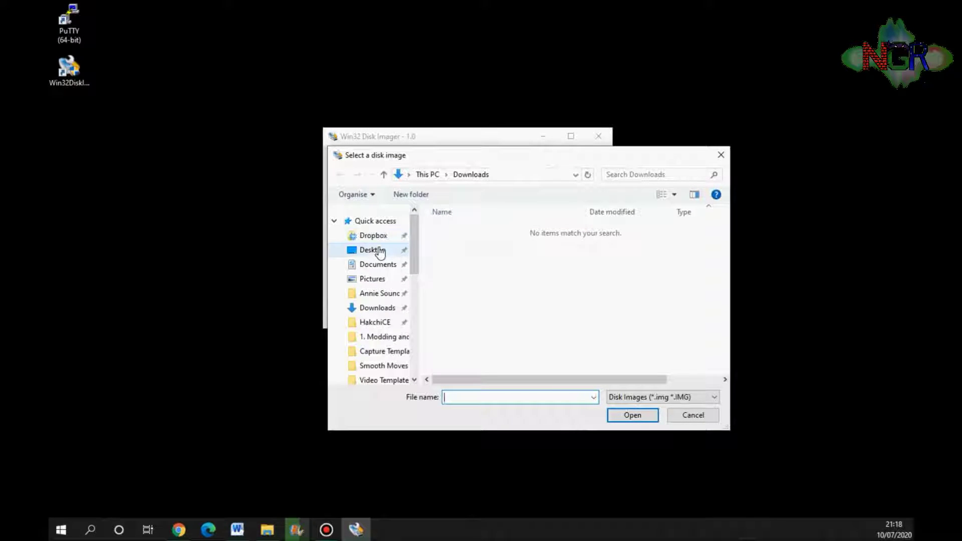
left_click(495, 397)
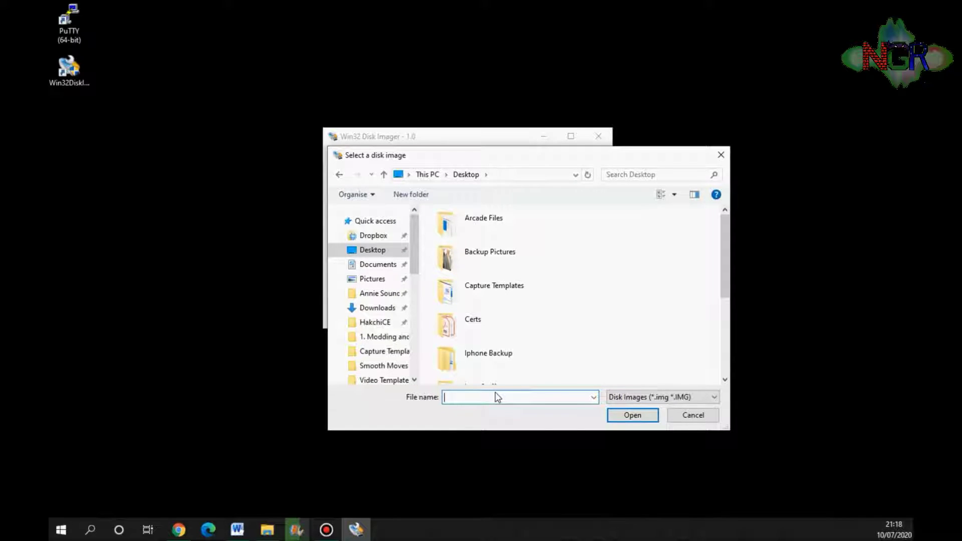
type("mar")
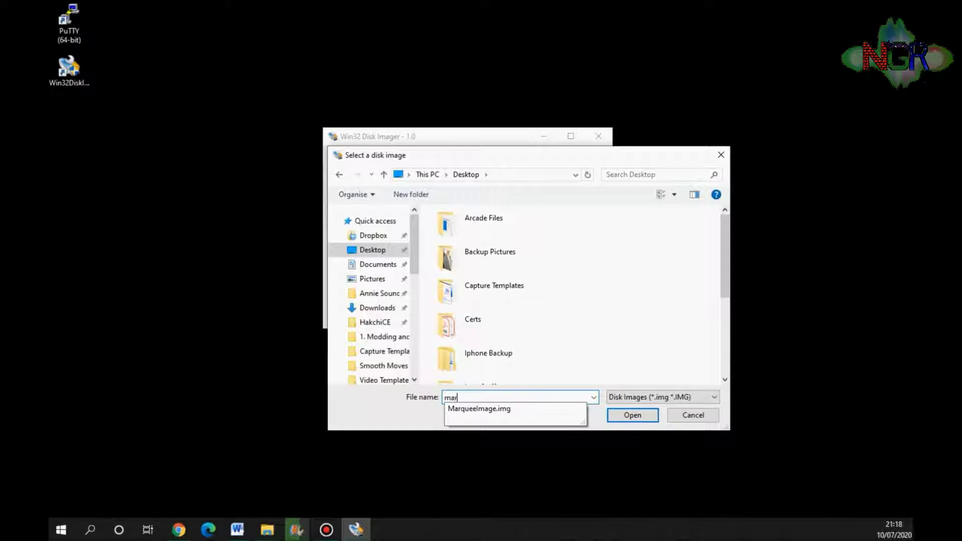
type("queeimage")
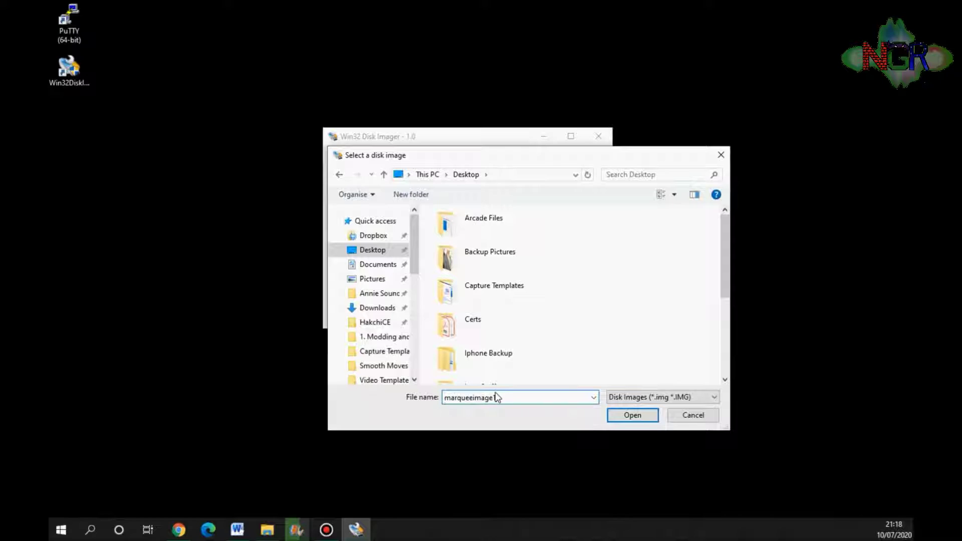
type("1")
left_click(632, 415)
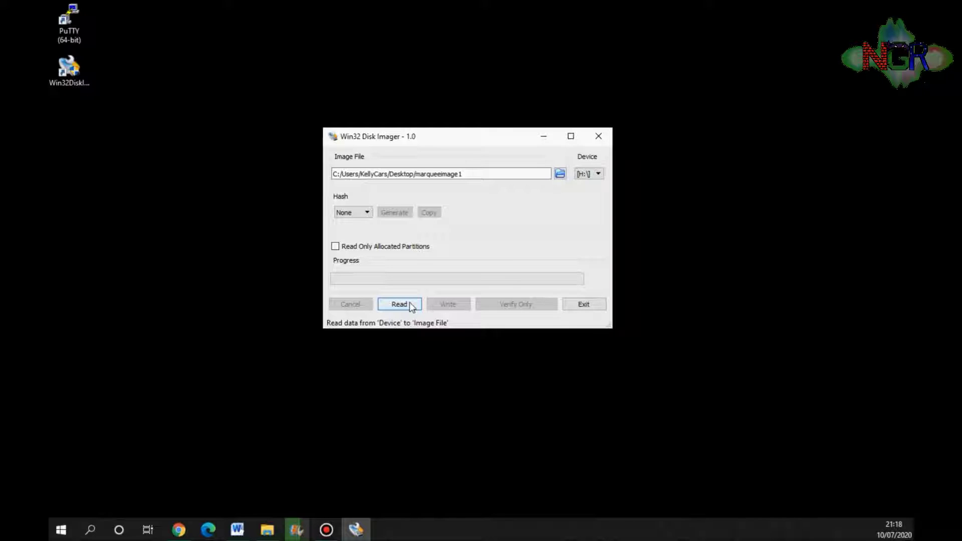
- Read the H:\ card into the marqueeimage1 image file
left_click(409, 305)
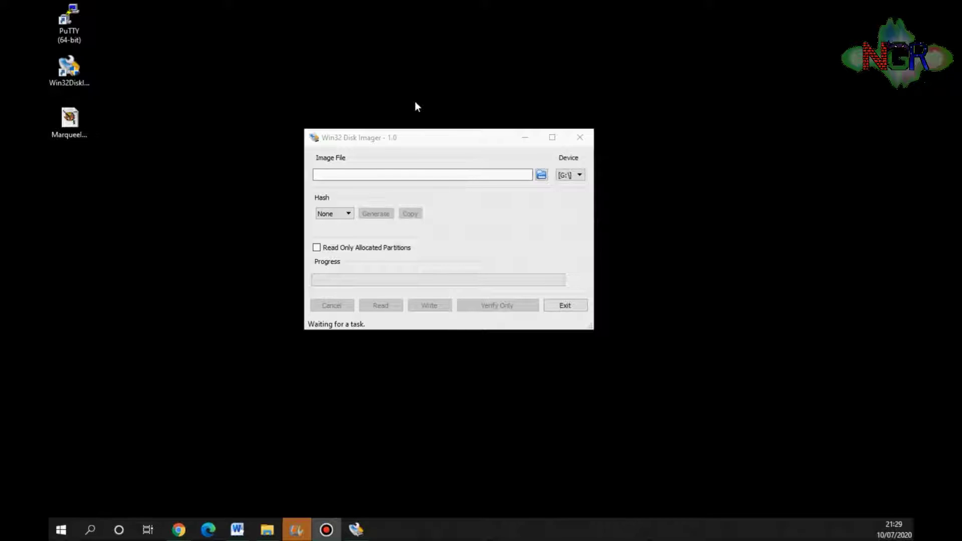
- Select H:\ as the device and MarqueeImage.img from the Desktop as the image
left_click(574, 175)
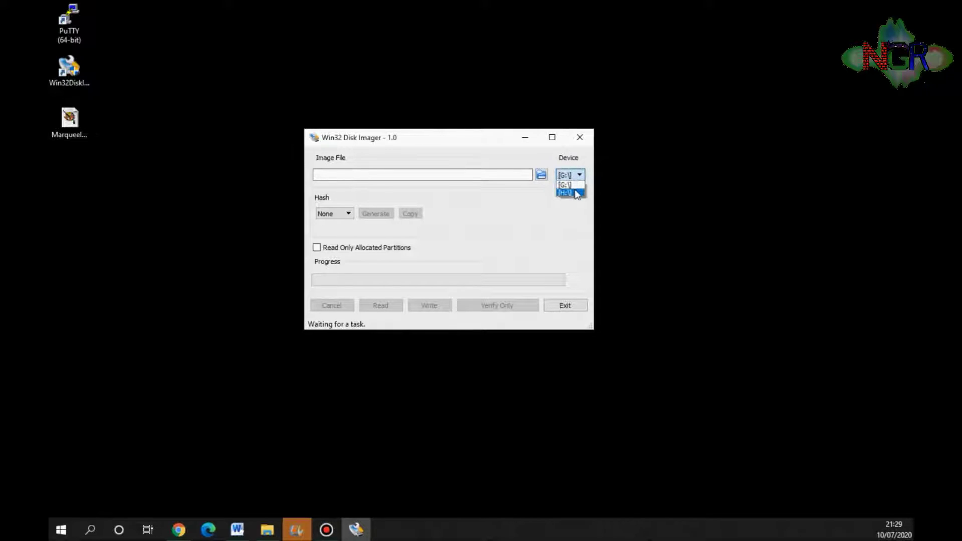
left_click(575, 190)
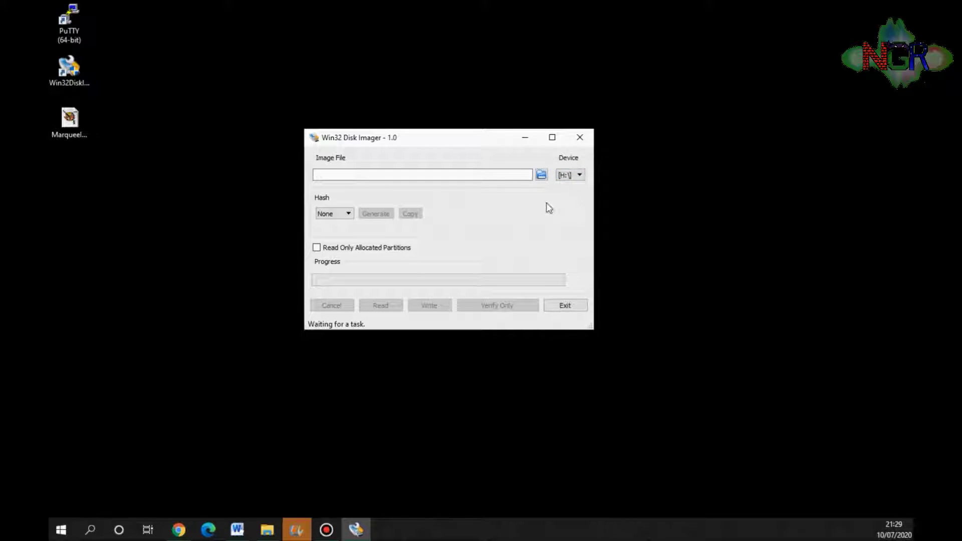
left_click(541, 175)
scroll(399, 231, "up", 3)
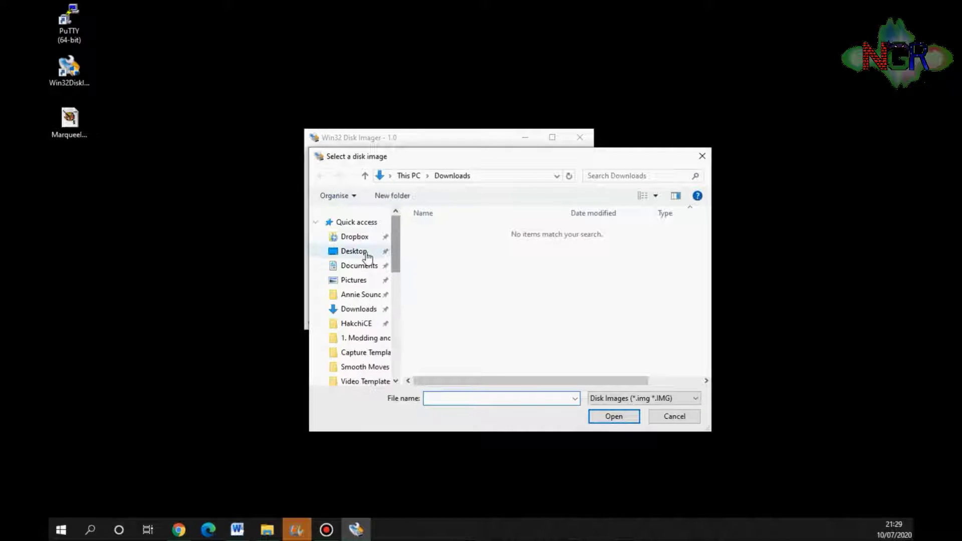
left_click(353, 251)
left_click_drag(704, 272, 698, 350)
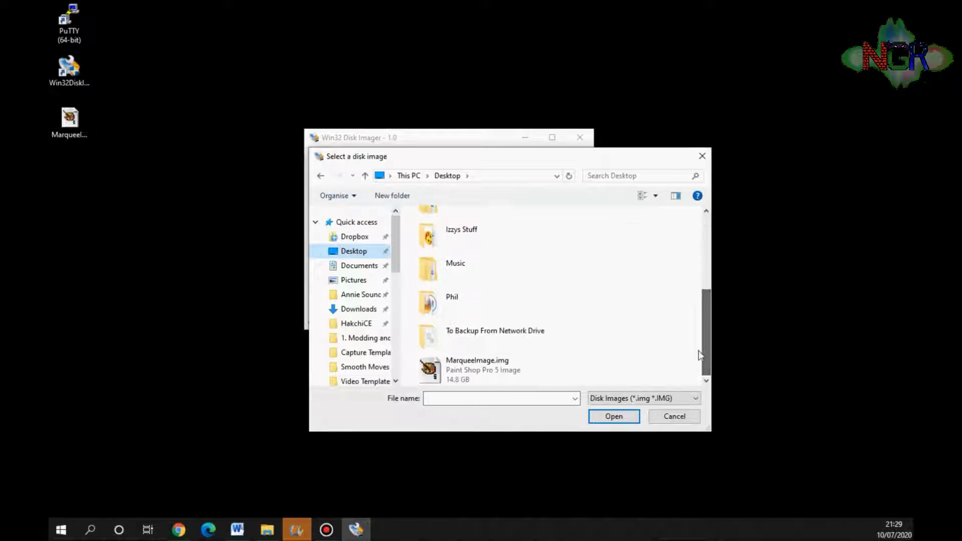
double_click(499, 368)
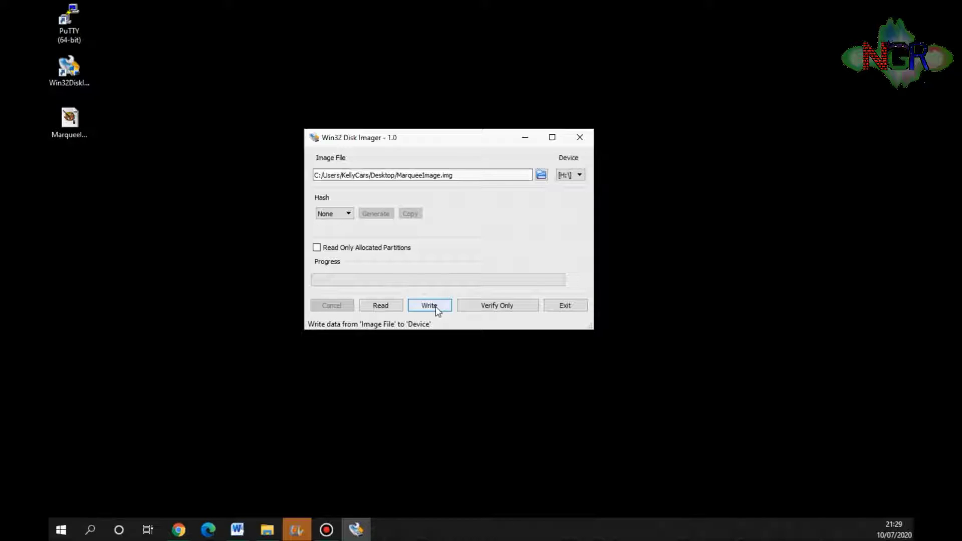
- Write MarqueeImage.img to H:\, confirming the overwrite and dismissing the error message
left_click(435, 305)
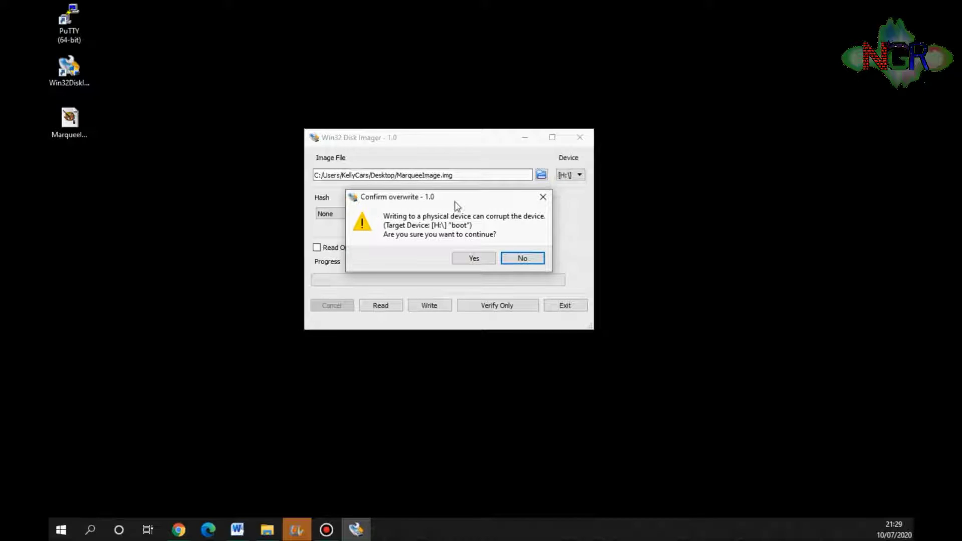
left_click(477, 257)
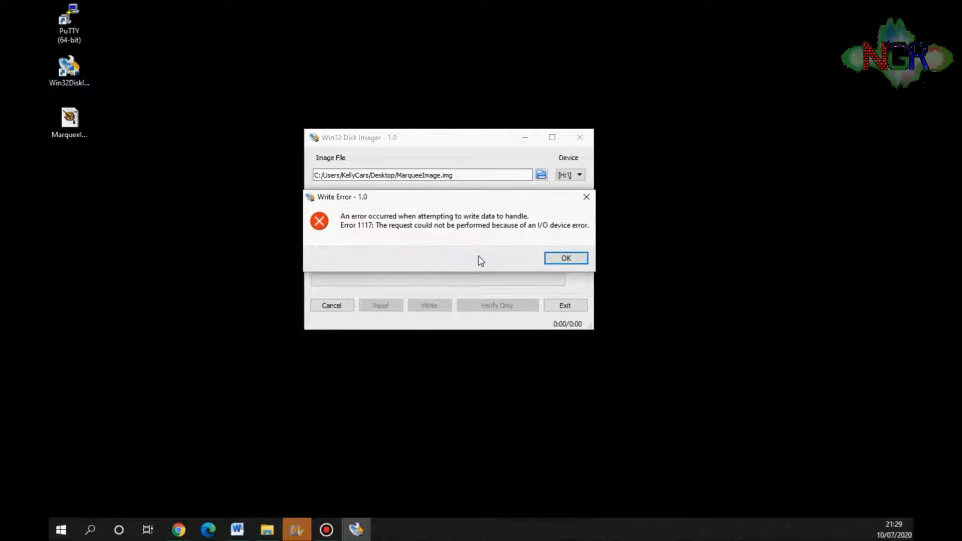
left_click(565, 257)
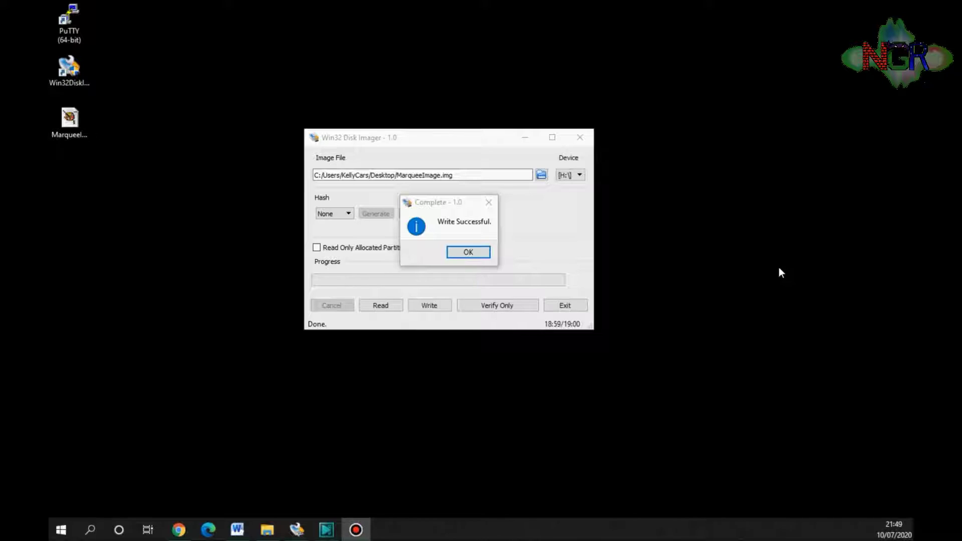
- Dismiss the Write Successful message, close Win32 Disk Imager and relaunch PuTTY
left_click(468, 251)
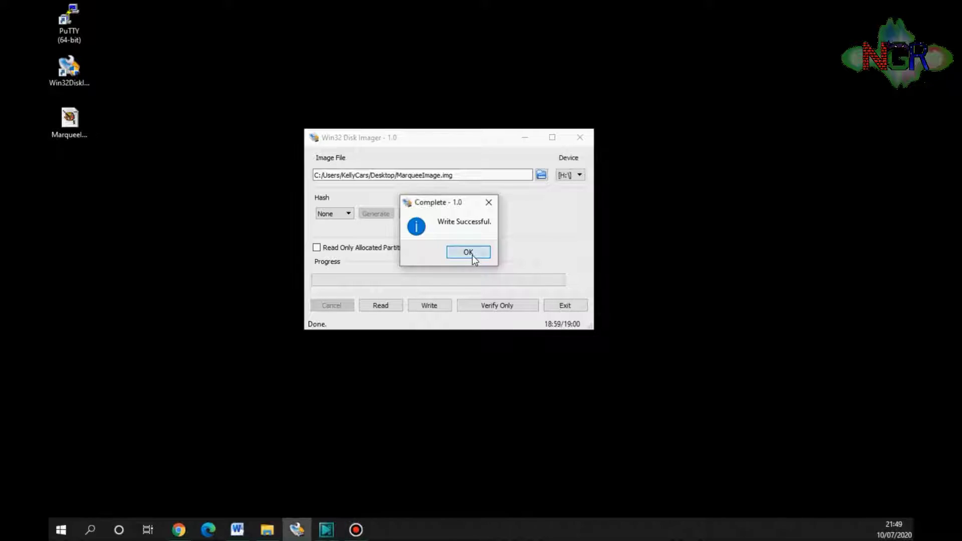
left_click(579, 138)
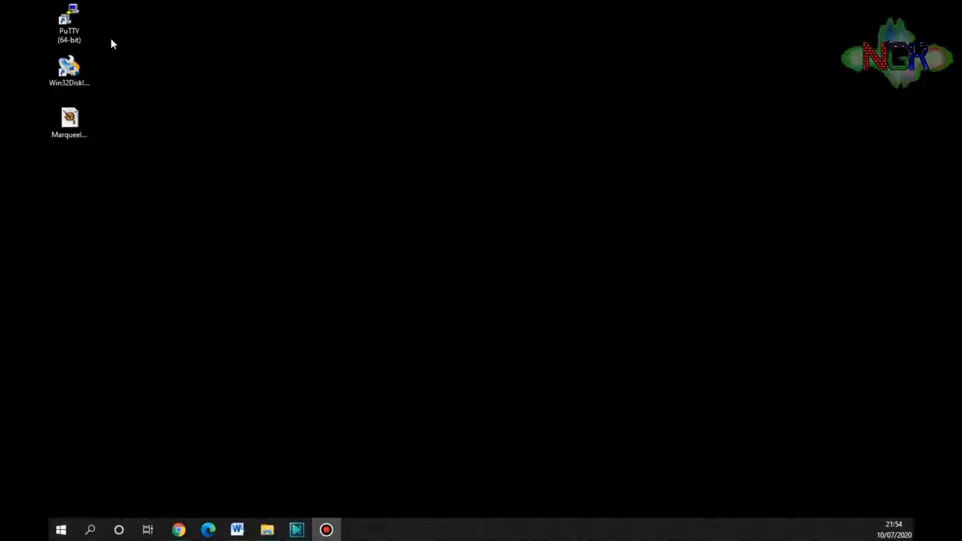
double_click(70, 20)
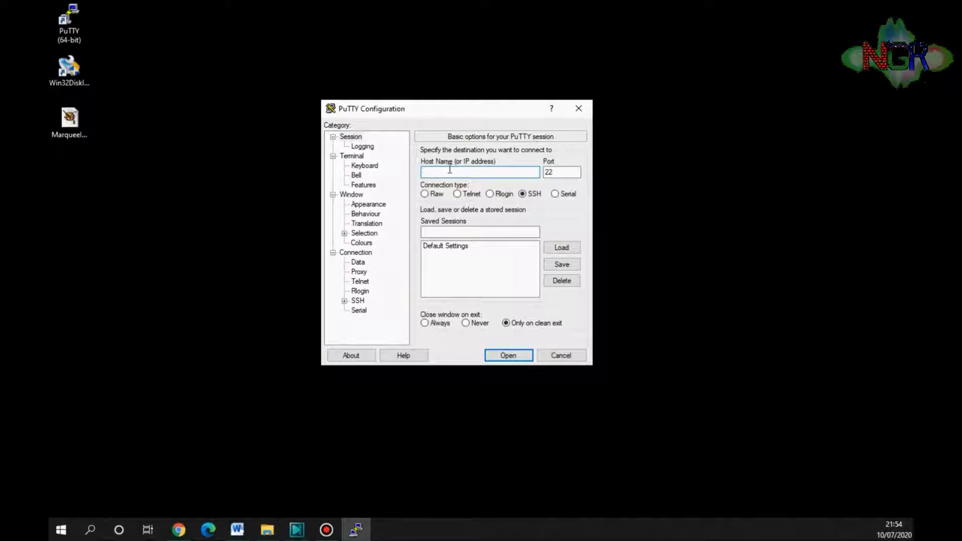
- Connect to 192.168.0.129 and log in as the default pi user
type("192.168.0.129")
key("Return")
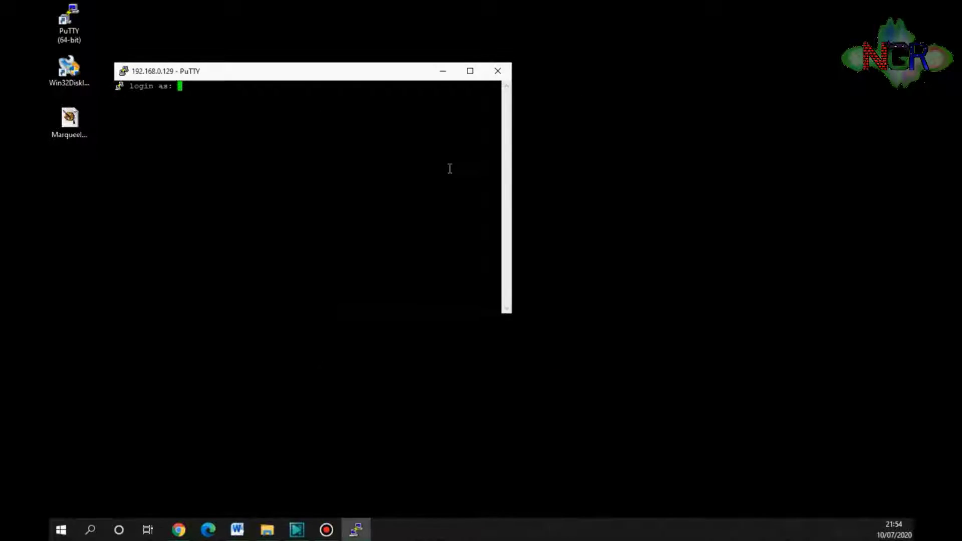
type("pi")
key("Return")
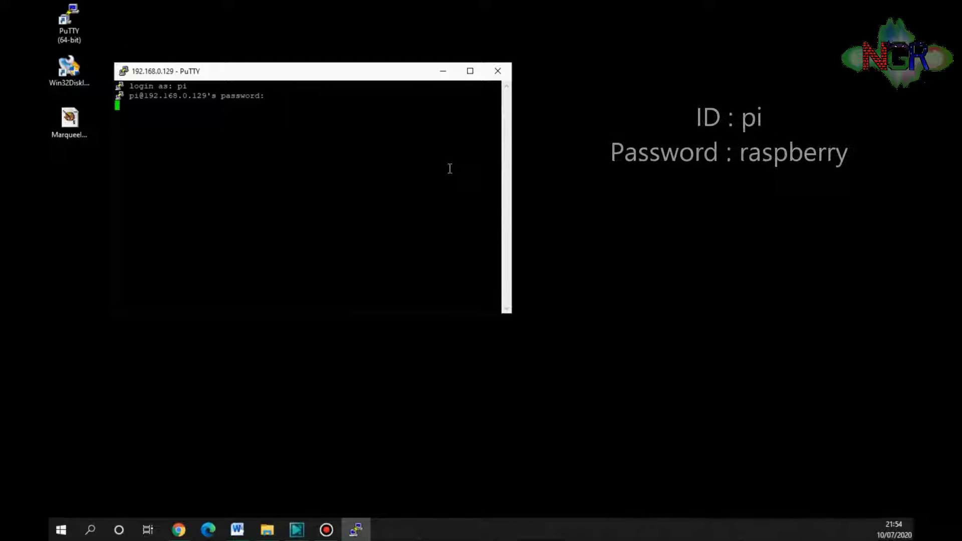
key("Return")
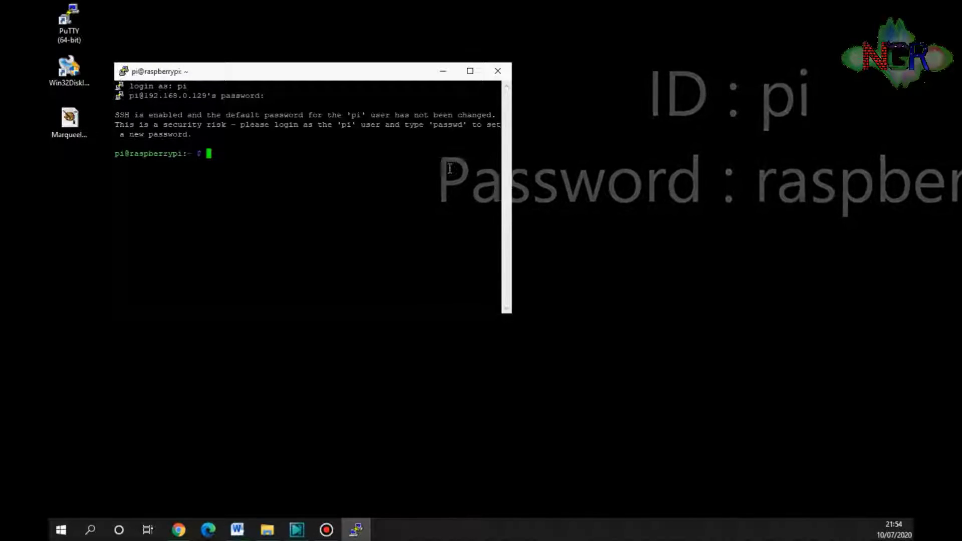
- Run df -h and highlight the root filesystem's 15G size and 7.8G used
type("df -")
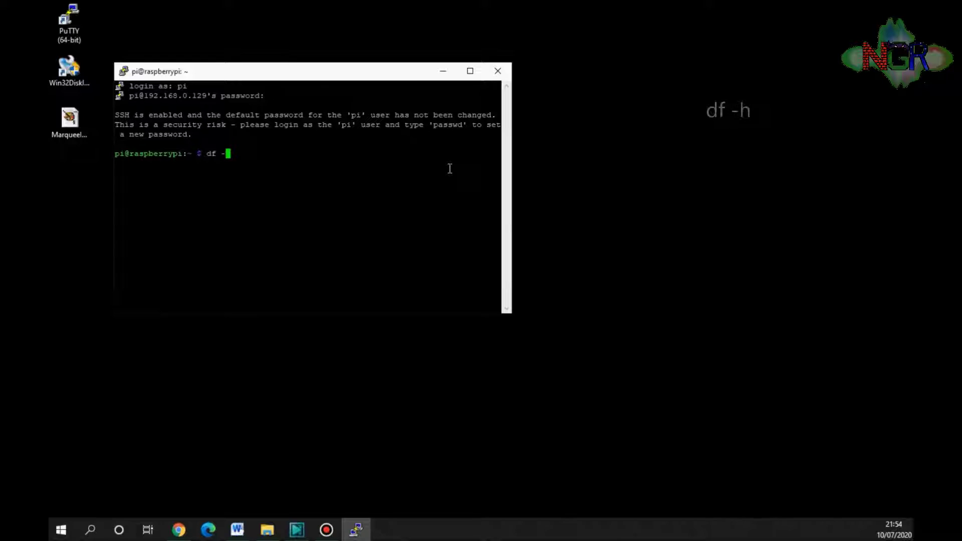
type("h")
key("Return")
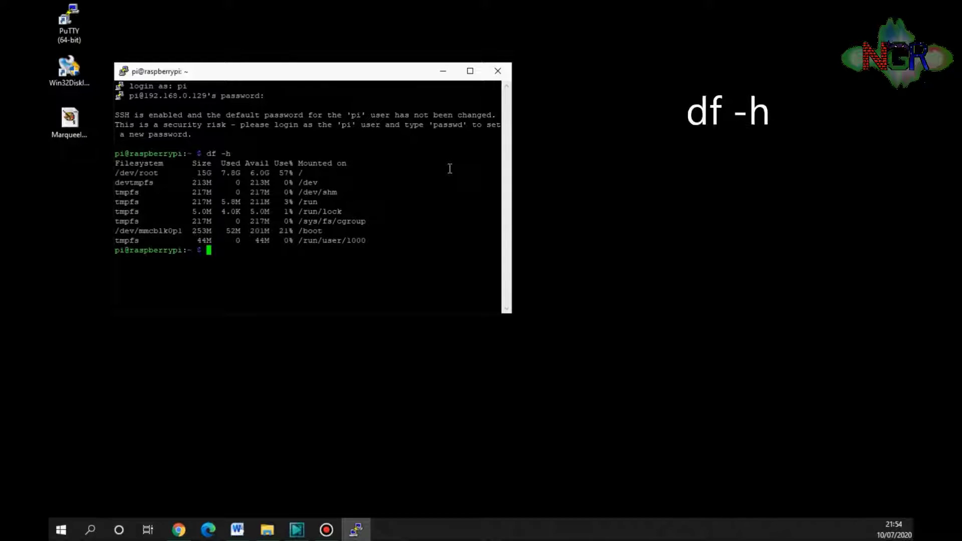
double_click(203, 174)
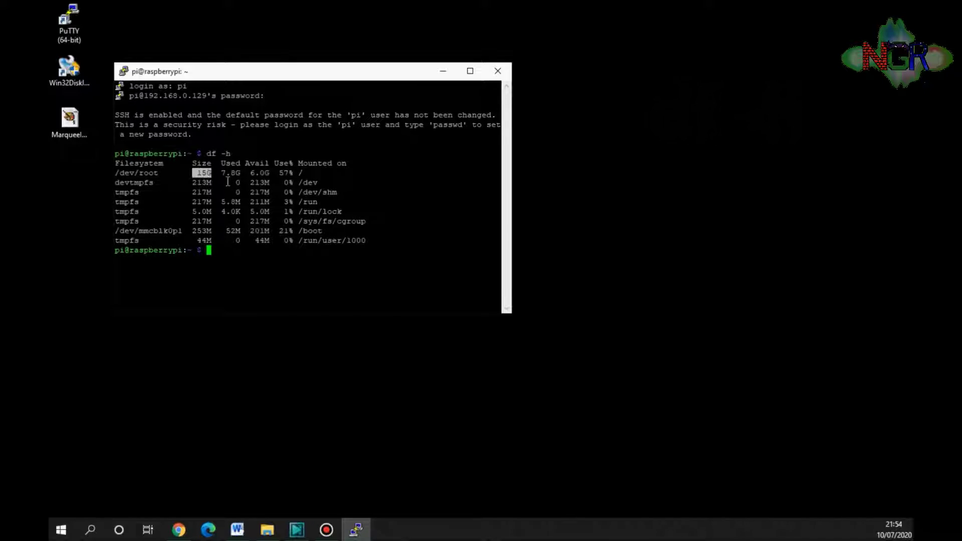
left_click_drag(221, 173, 269, 173)
left_click(272, 221)
- Run sudo raspi-config and open 7 Advanced Options
type("sudo ")
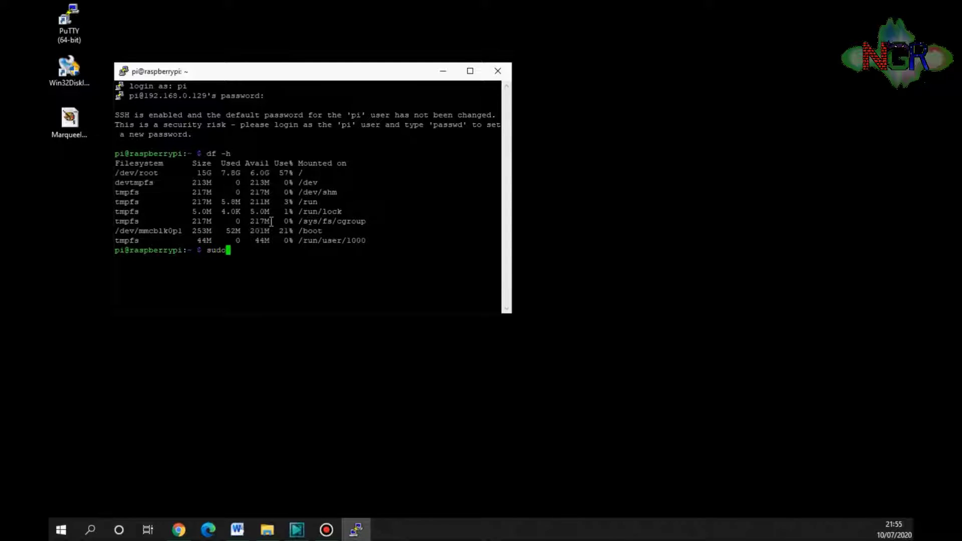
type("rasp")
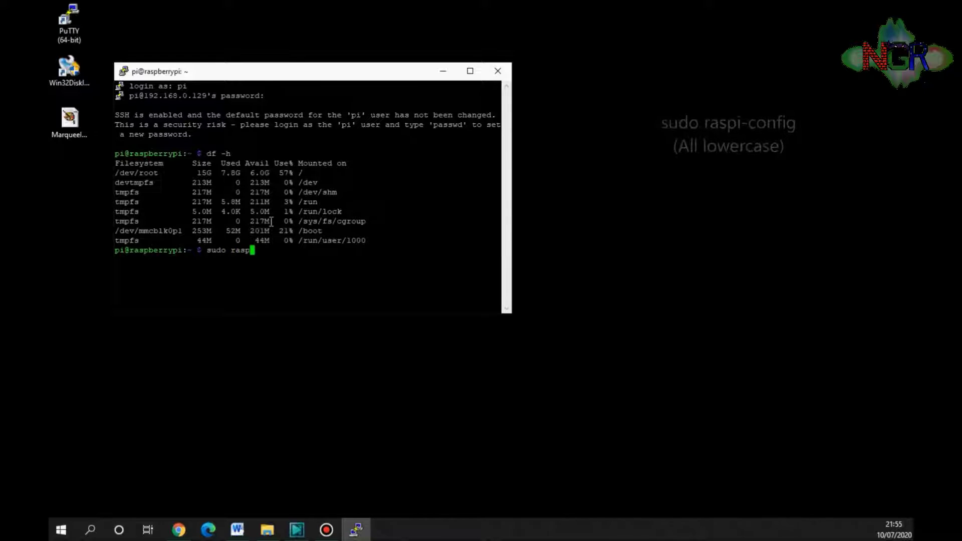
type("i-config")
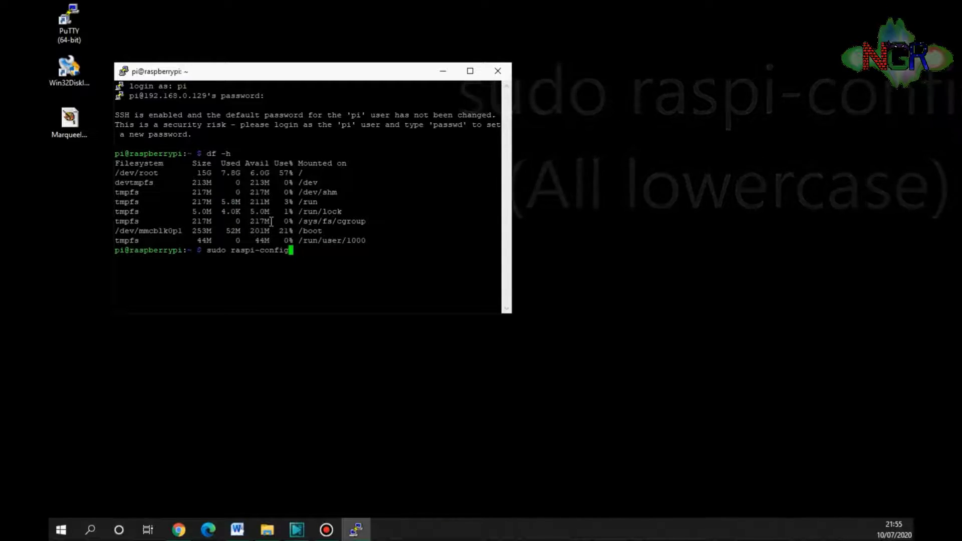
key("Return")
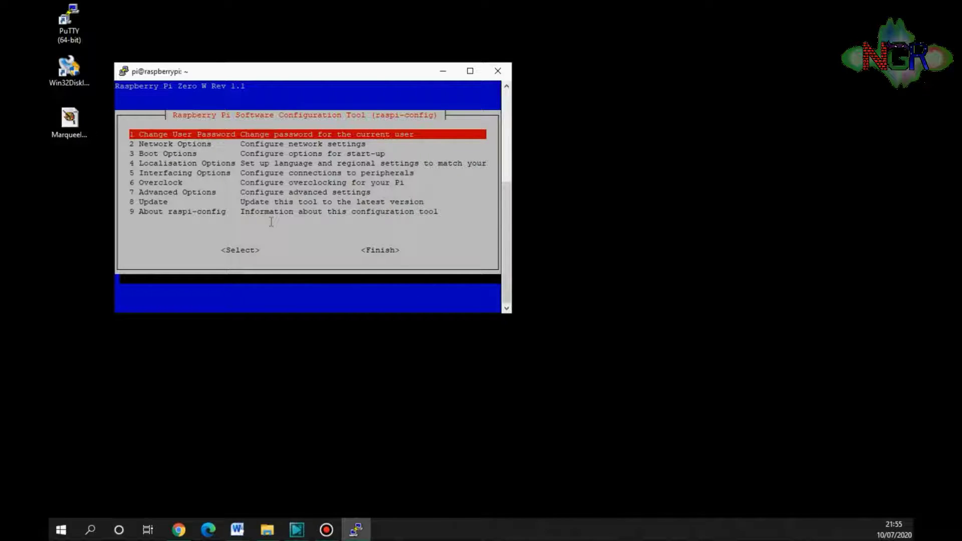
key("Down")
key("Down")
key("Down")
key("Down")
key("Down")
key("Down")
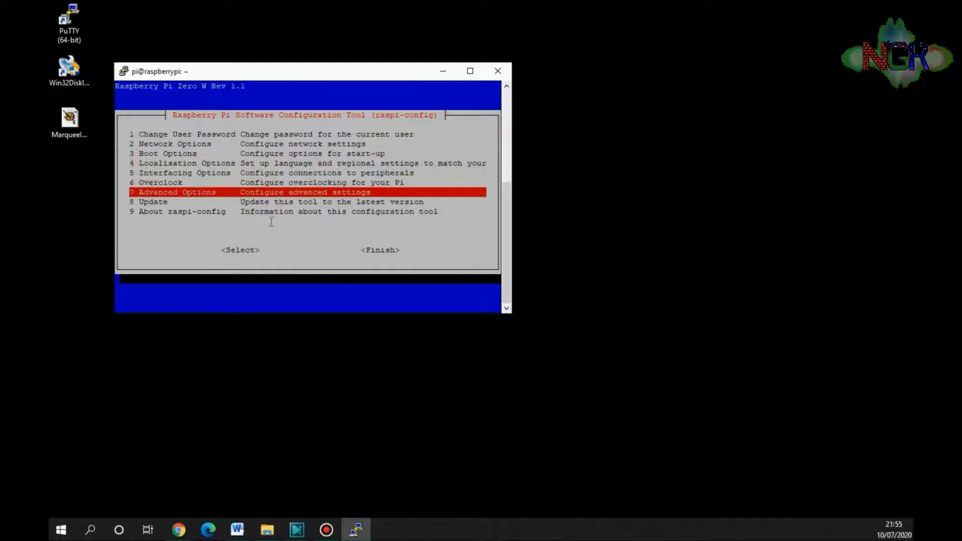
key("Return")
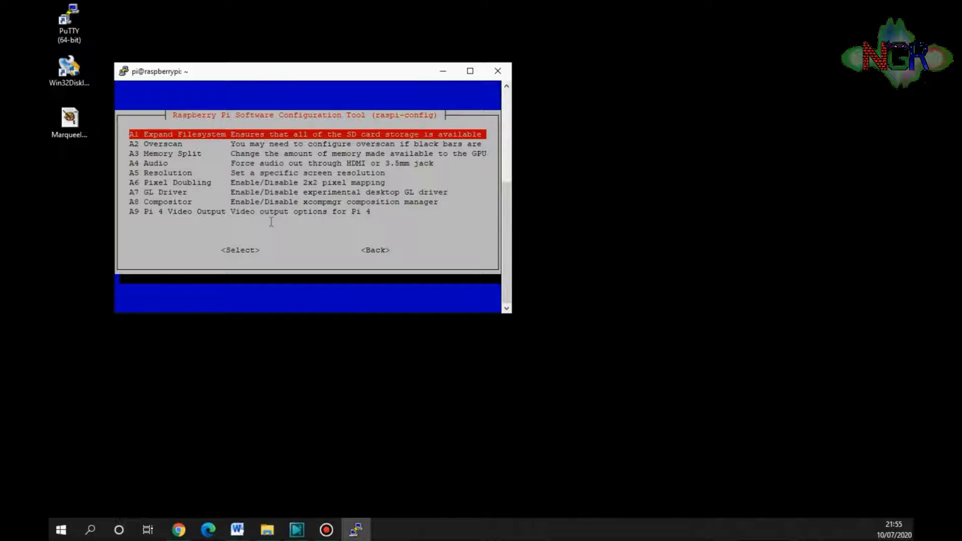
- Run Expand Filesystem, acknowledge the 29.5G root resize, finish raspi-config and accept the reboot
key("Escape")
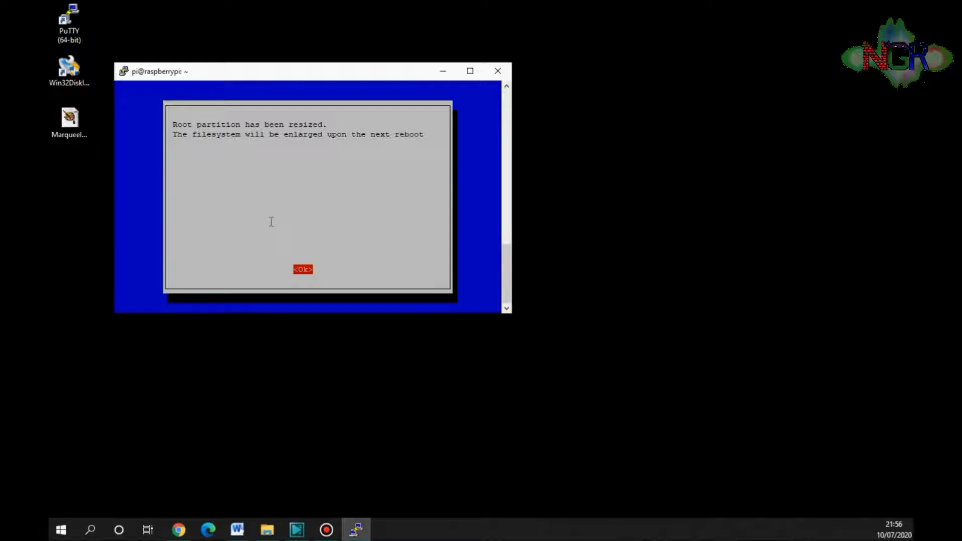
key("Return")
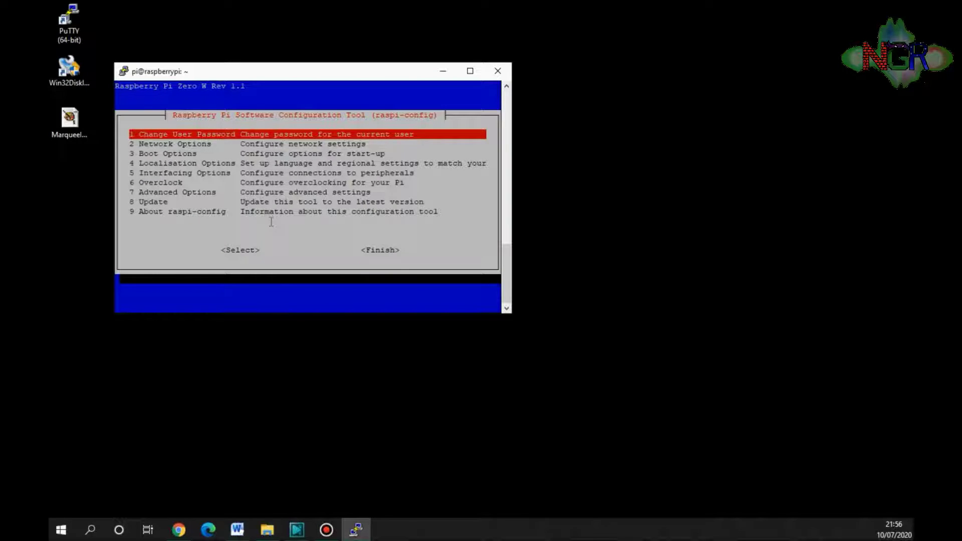
key("Tab")
key("Tab")
key("Return")
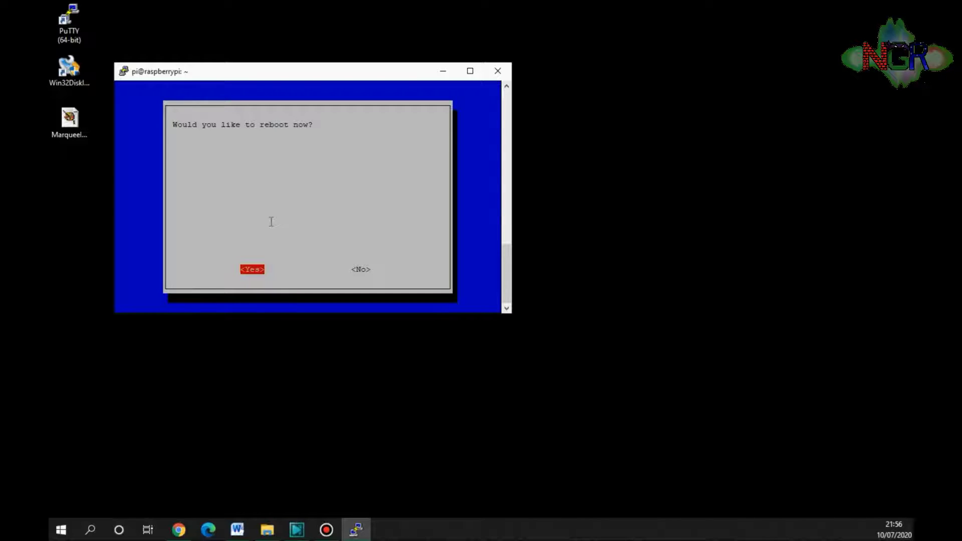
key("Return")
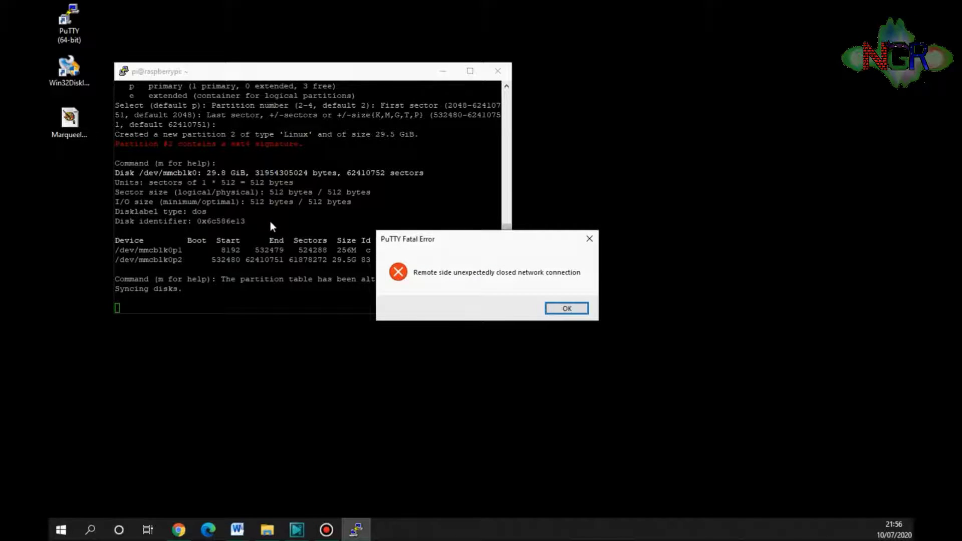
- Dismiss the lost-connection error, close the dead terminal window and relaunch PuTTY
left_click(568, 308)
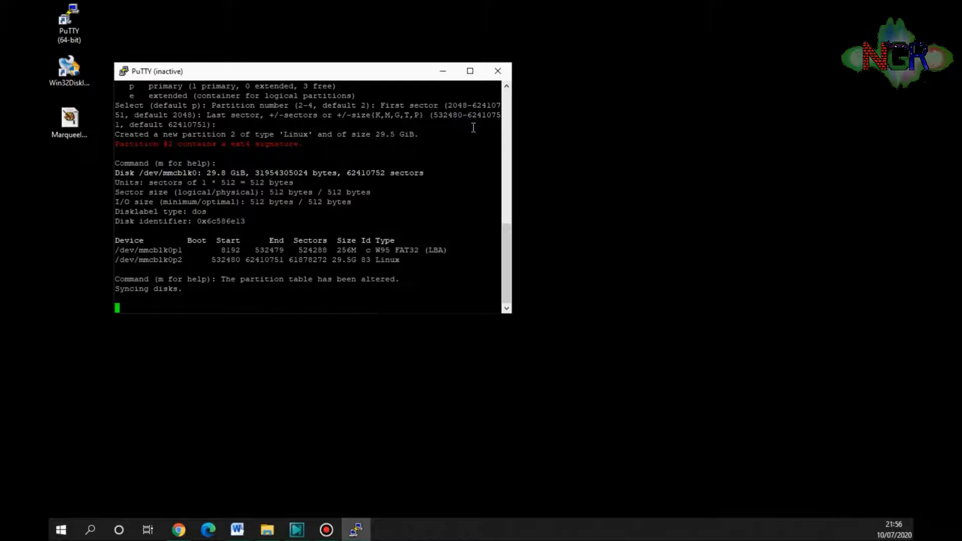
left_click(495, 74)
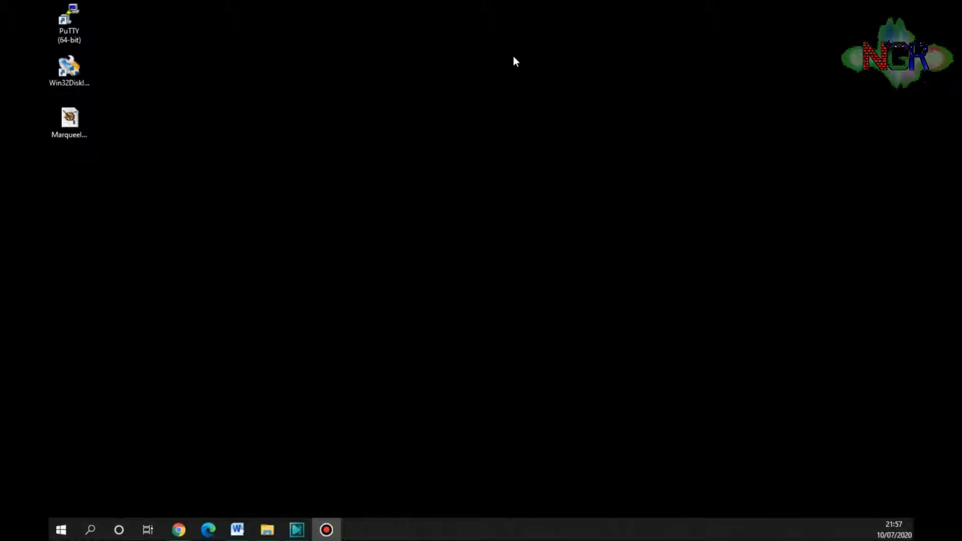
double_click(78, 30)
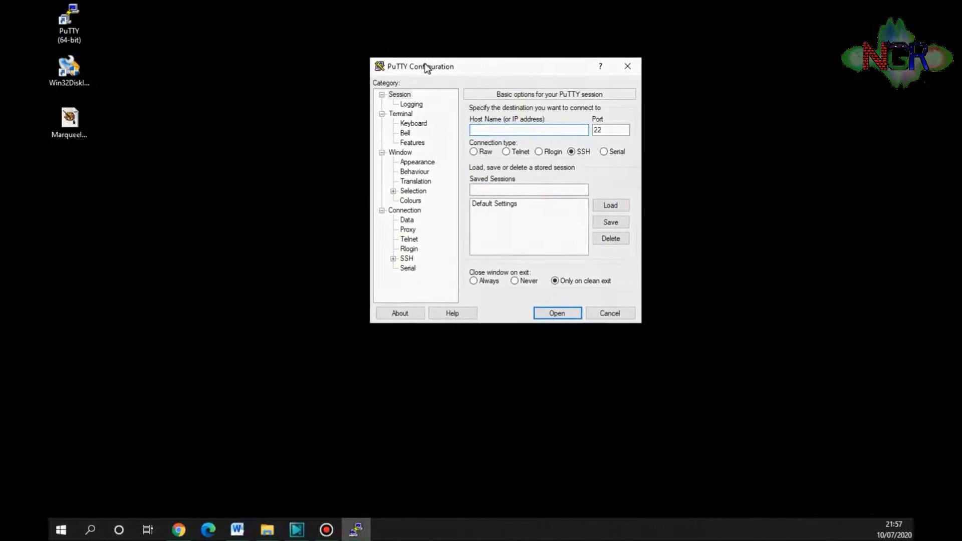
left_click_drag(427, 66, 322, 101)
- Connect to 192.168.0.129 over SSH and log in with the default credentials
type("192.168.0.1")
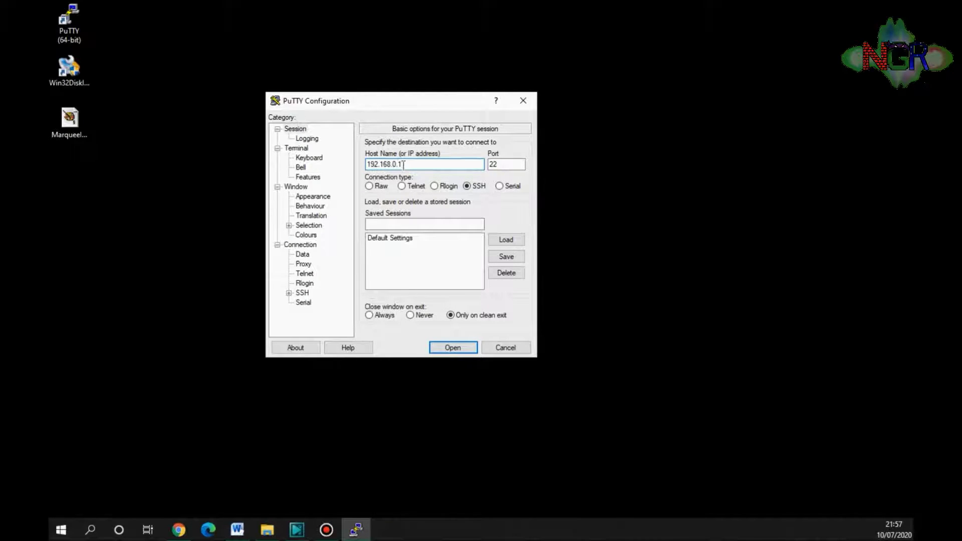
type("29")
key("Return")
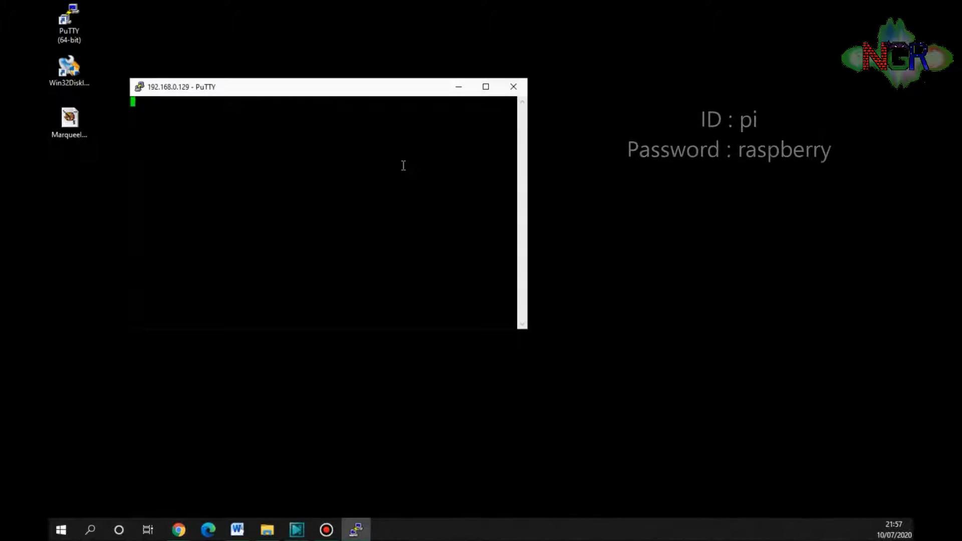
type("pi")
key("Return")
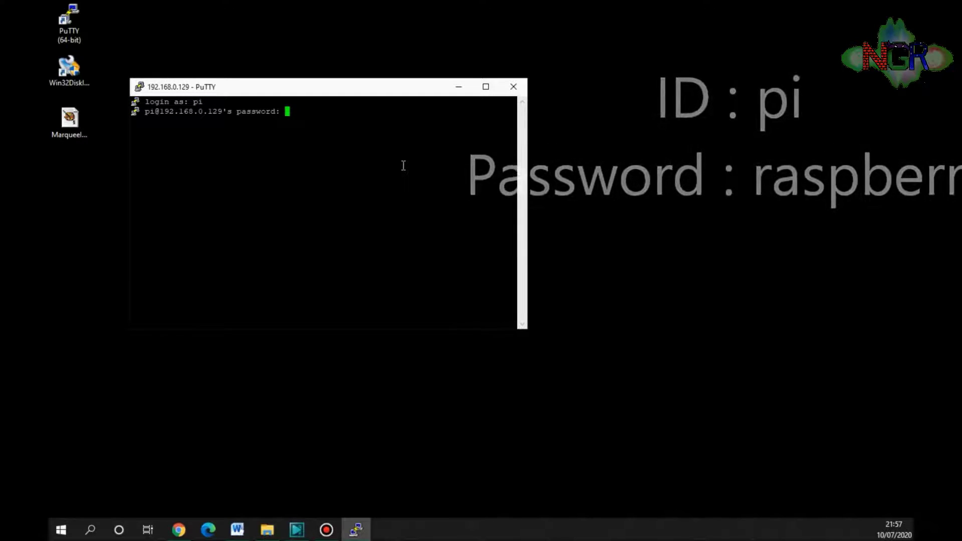
key("Return")
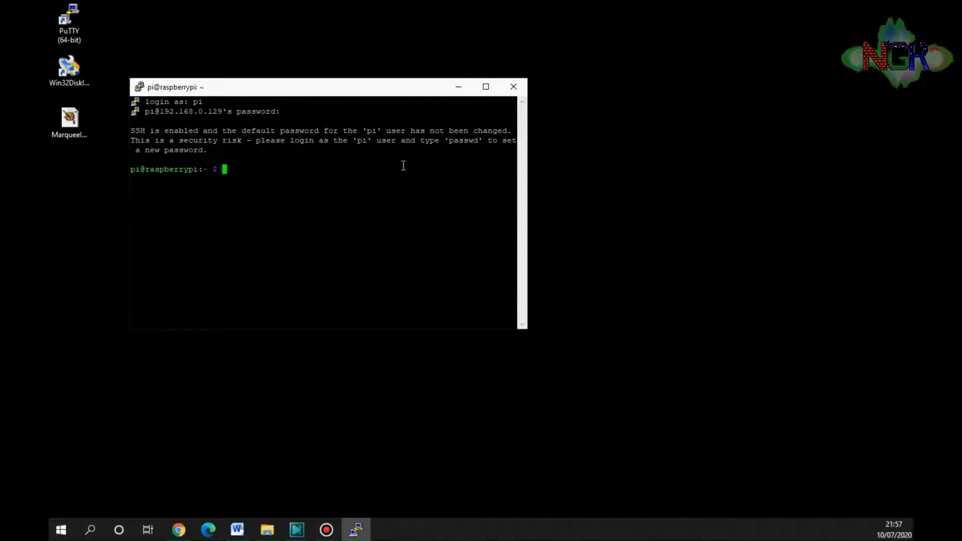
- Run df -h and highlight /dev/root's 30G size, 7.8G used and 21G available
type("df -h")
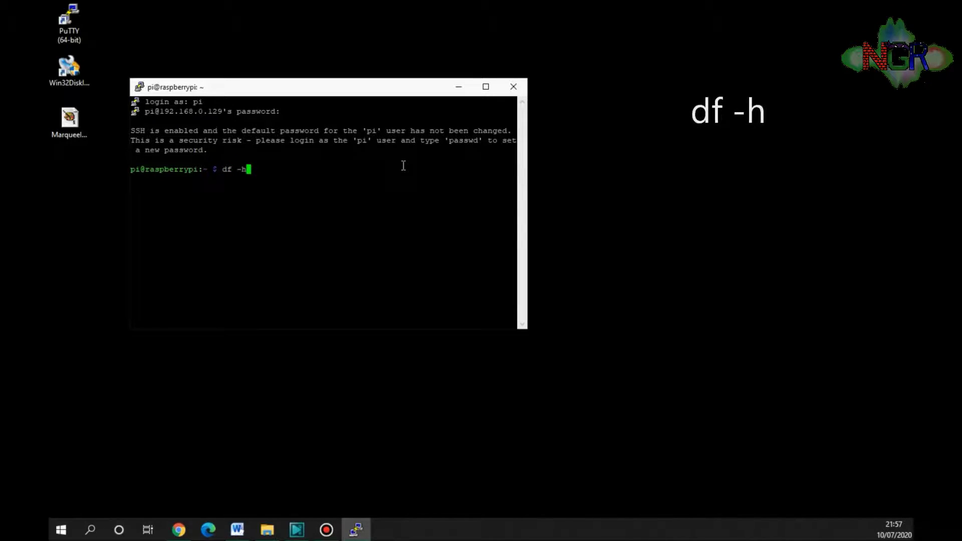
key("Return")
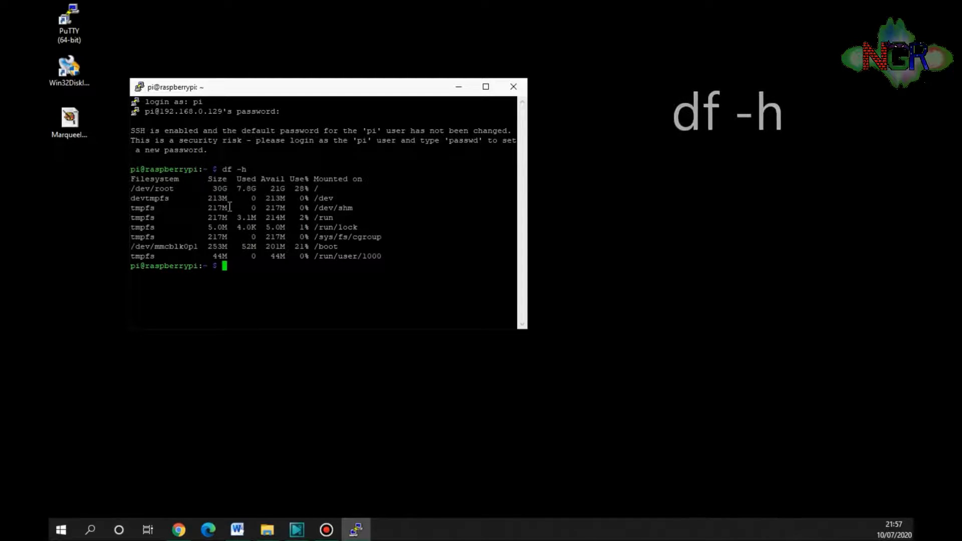
left_click_drag(213, 188, 224, 190)
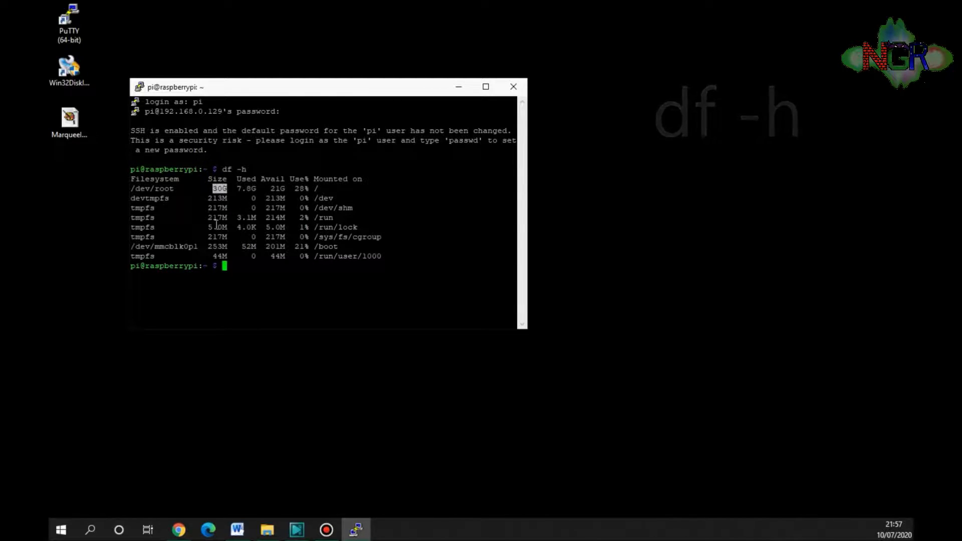
left_click_drag(240, 188, 256, 189)
left_click(251, 217)
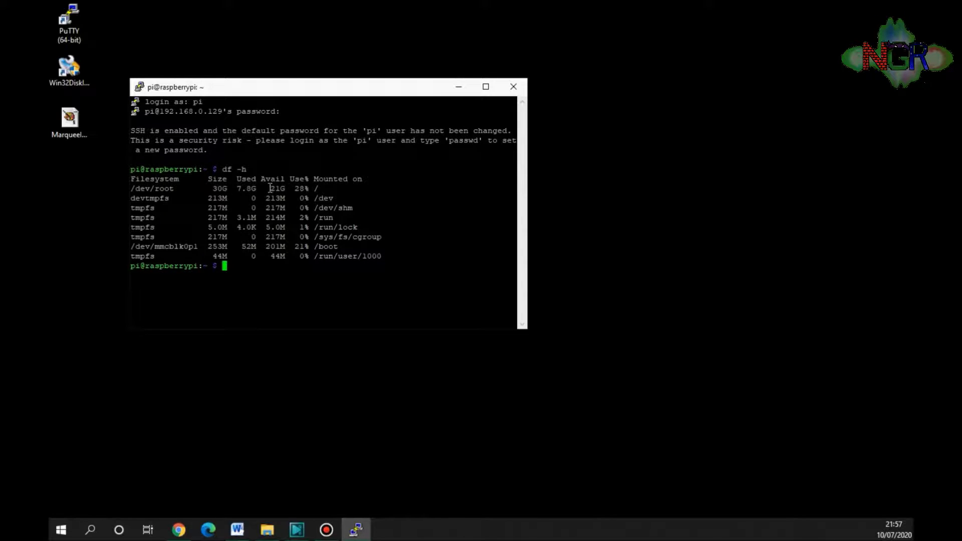
left_click_drag(273, 188, 283, 188)
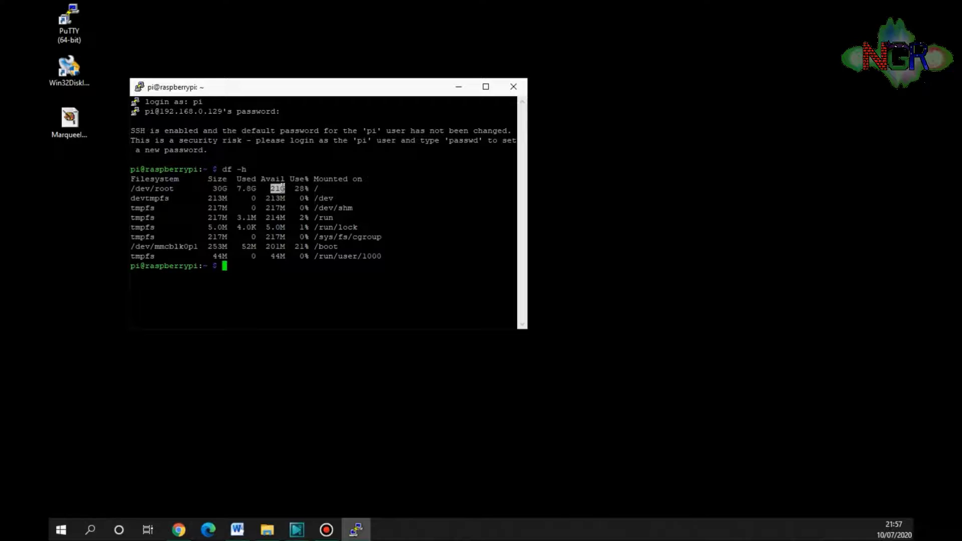